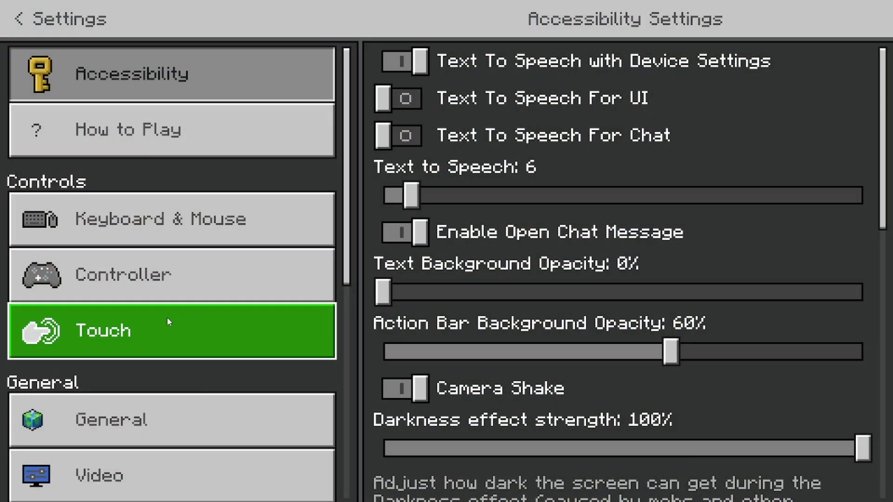
Open Global Resources from the Settings categories, showing 282 packs with 1 active.
scroll(165, 324, "down", 5)
scroll(164, 319, "down", 3)
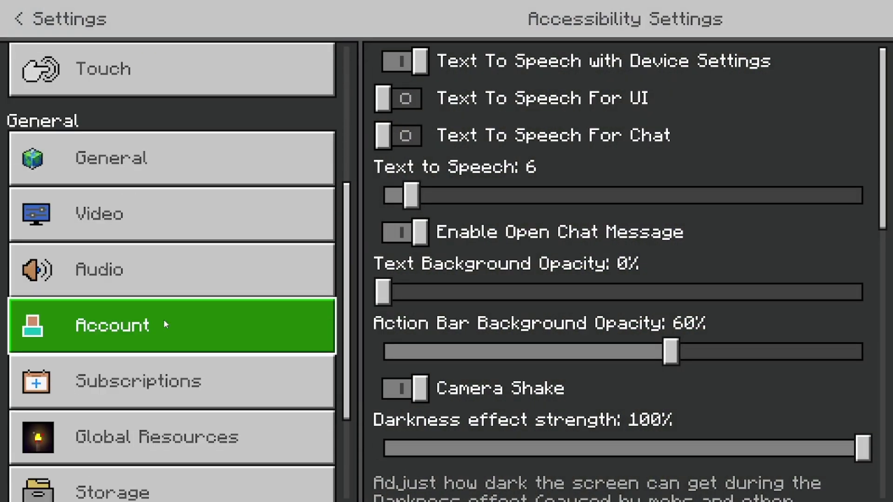
left_click(164, 359)
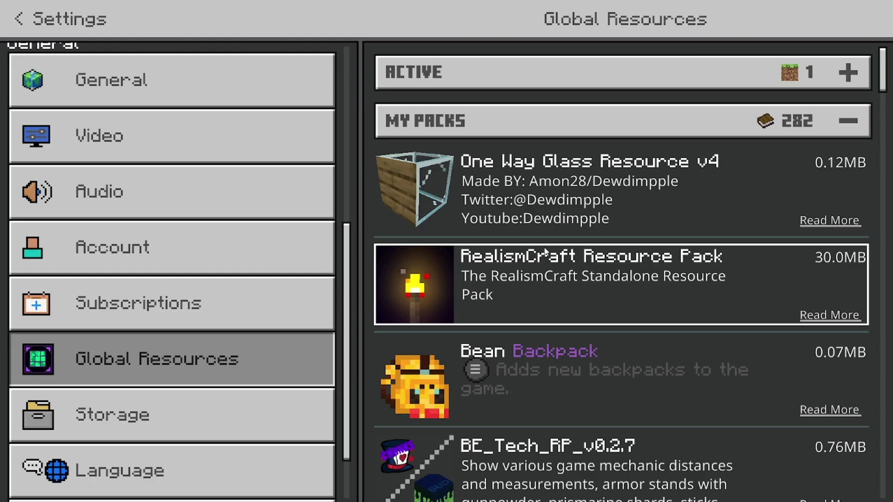
Scroll up and down the Global Resources My Packs list to review the installed packs.
scroll(545, 253, "down", 6)
scroll(529, 270, "down", 6)
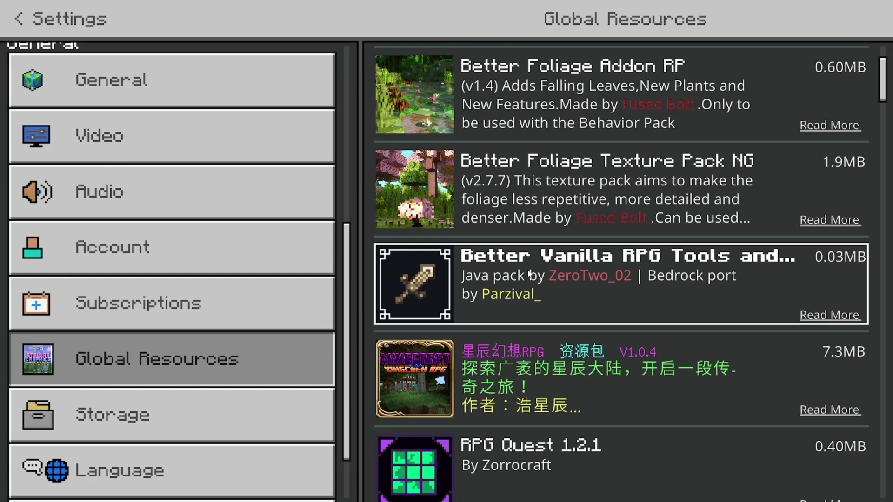
scroll(529, 275, "down", 2)
scroll(520, 285, "up", 6)
scroll(518, 283, "up", 9)
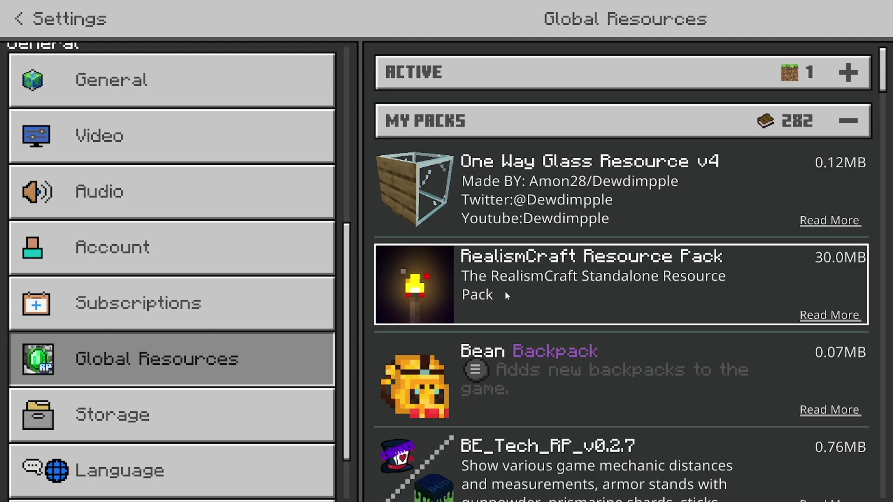
scroll(500, 309, "down", 5)
scroll(496, 323, "down", 2)
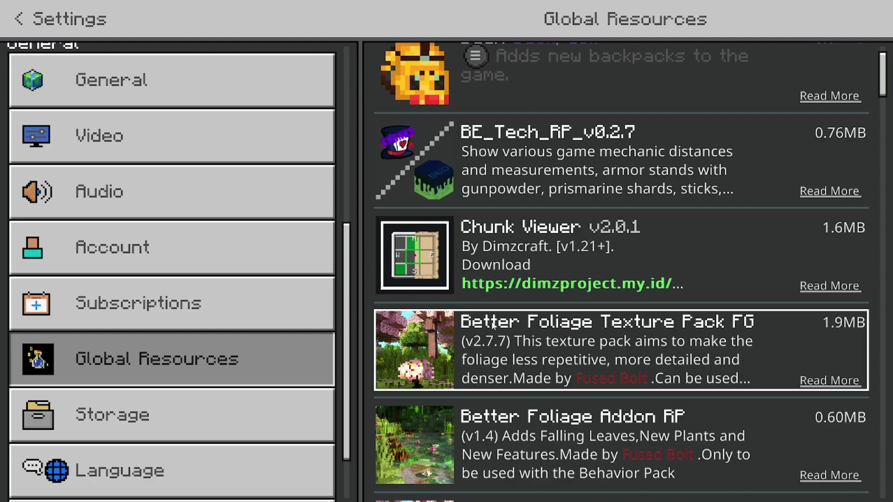
scroll(487, 327, "down", 8)
scroll(486, 332, "down", 5)
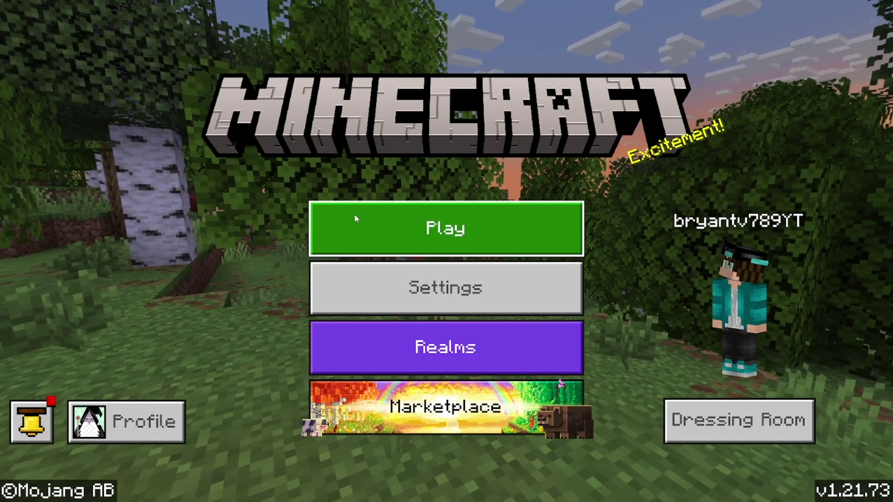
Start a blank new world from Play, choosing Create new world without a template.
key("F1")
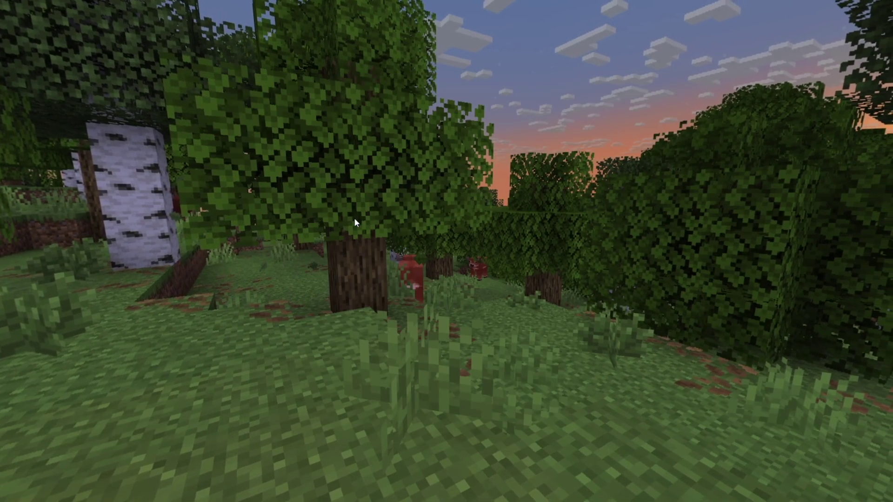
left_click(355, 222)
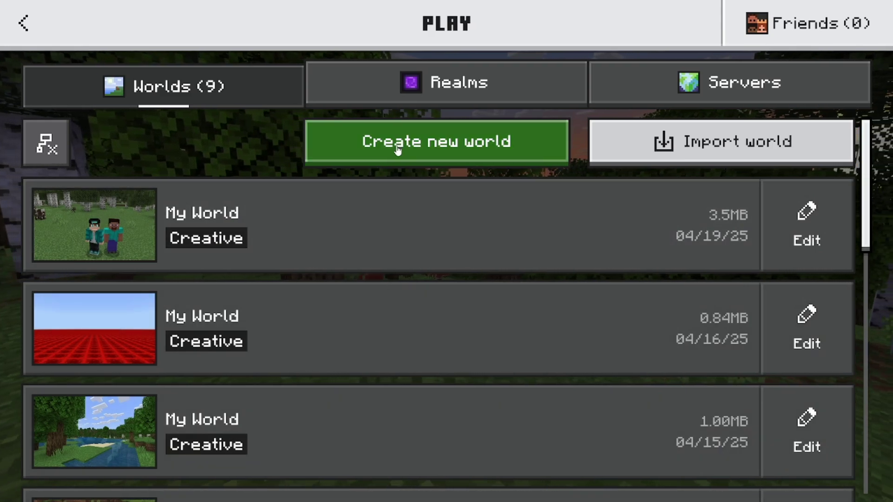
left_click(398, 150)
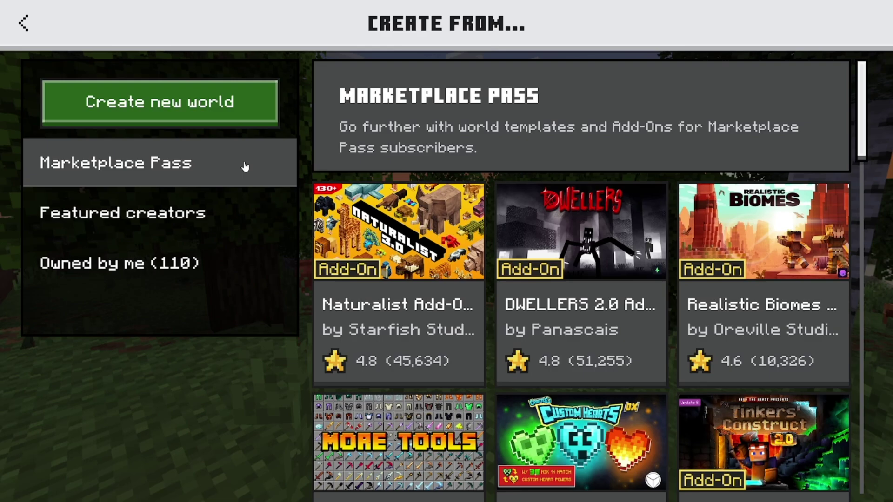
left_click(441, 208)
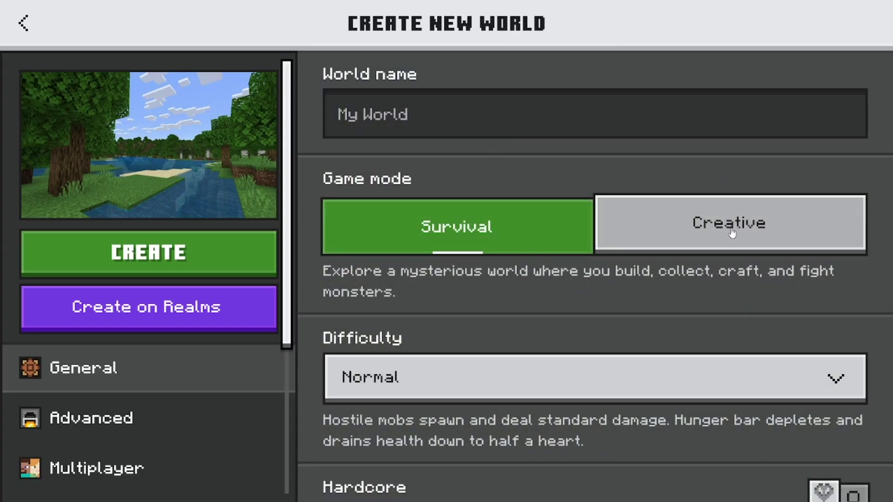
Switch the new world to Creative mode and show its Experiments section.
left_click(730, 230)
scroll(41, 282, "down", 5)
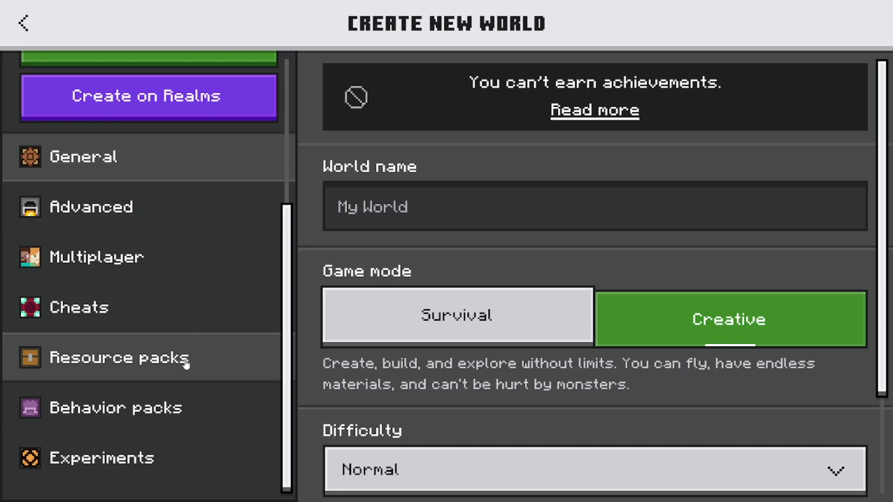
left_click(86, 461)
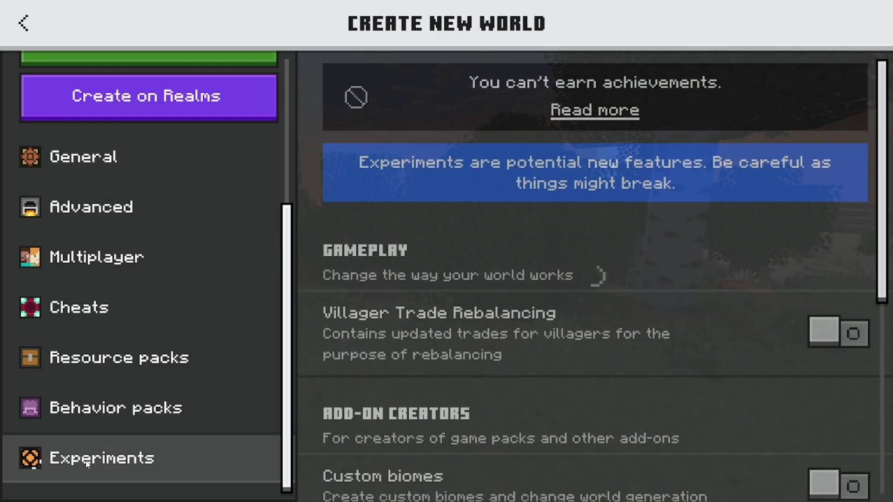
scroll(791, 300, "down", 3)
scroll(802, 297, "down", 3)
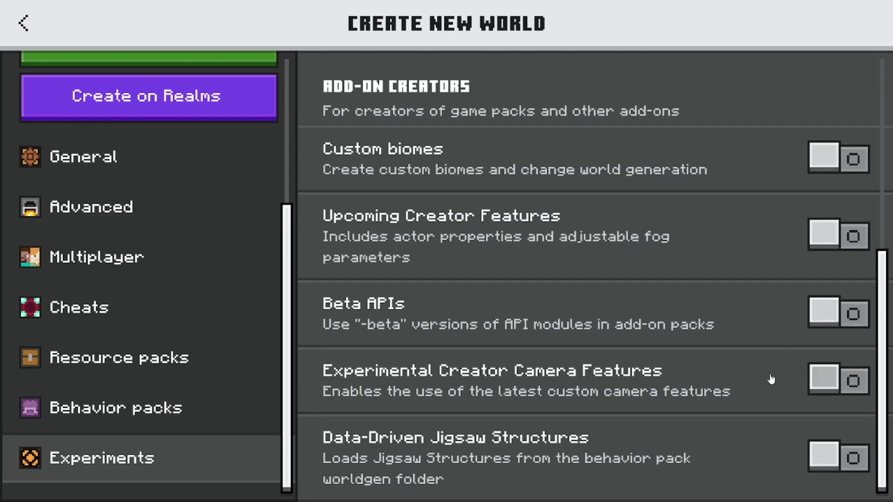
scroll(652, 424, "up", 5)
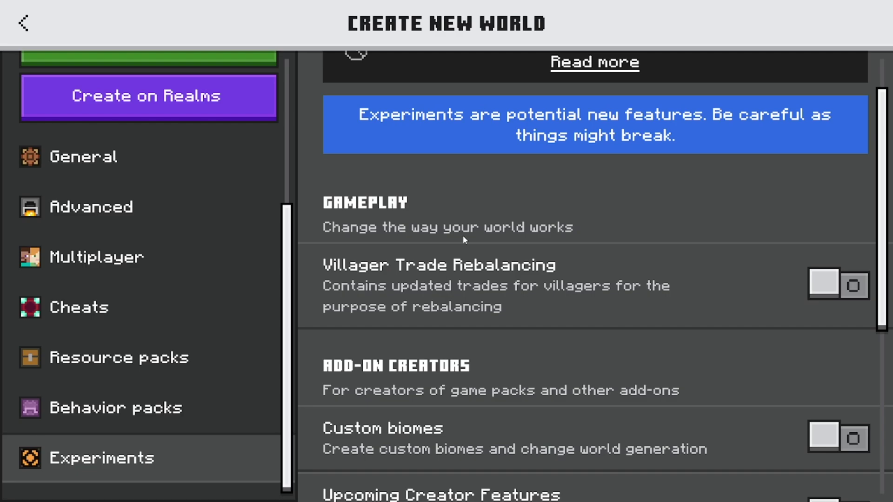
Accept the experiments warning and enable Beta APIs, Creator Camera Features and Data-Driven Jigsaw Structures.
left_click(484, 287)
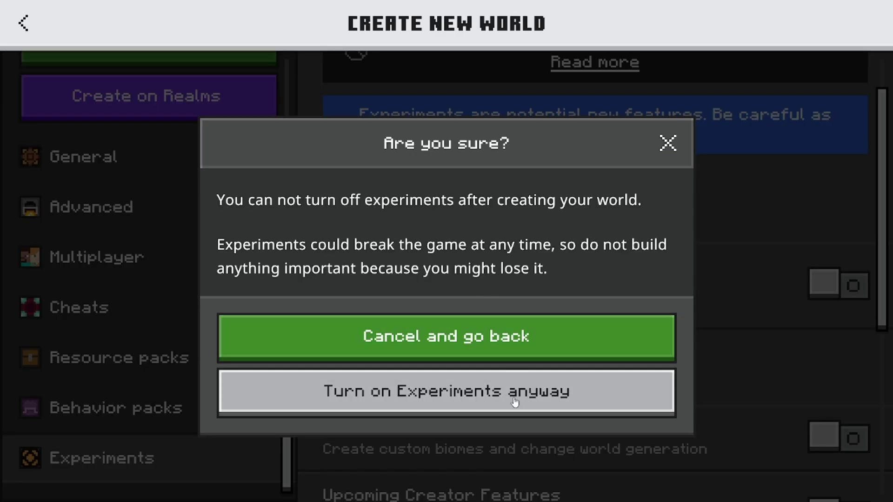
left_click(515, 402)
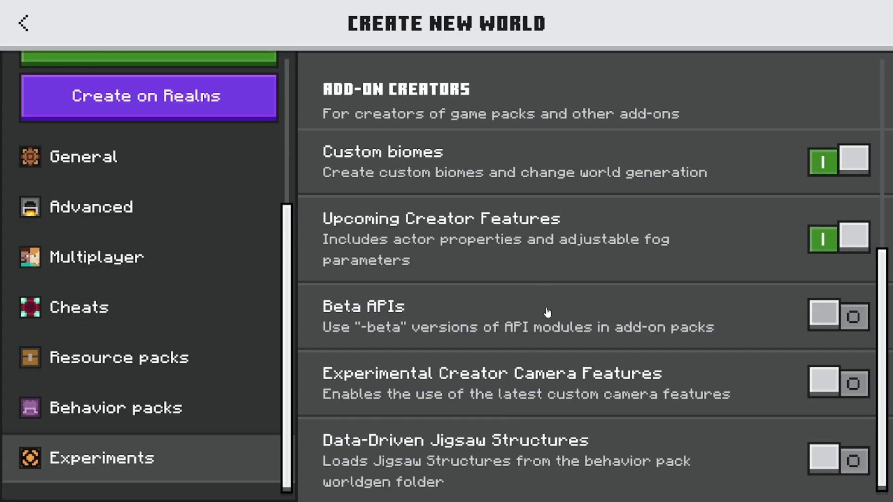
left_click(548, 313)
left_click(544, 381)
left_click(537, 446)
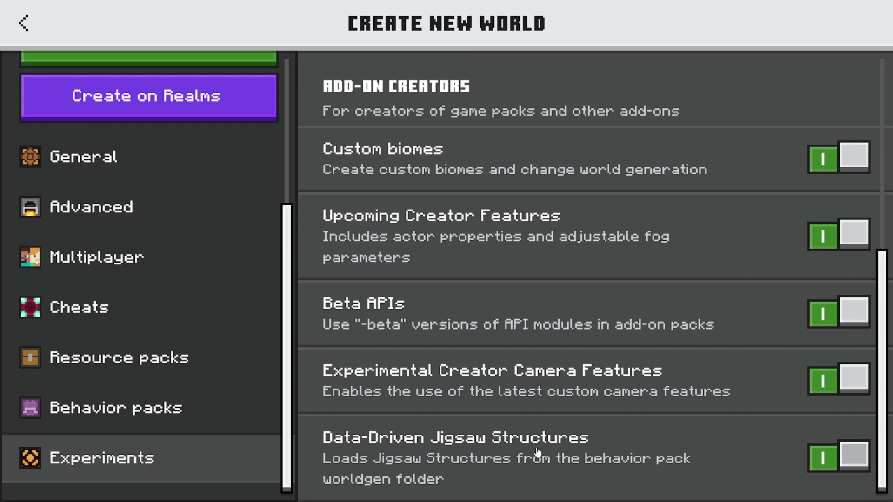
scroll(537, 448, "up", 5)
scroll(537, 448, "down", 5)
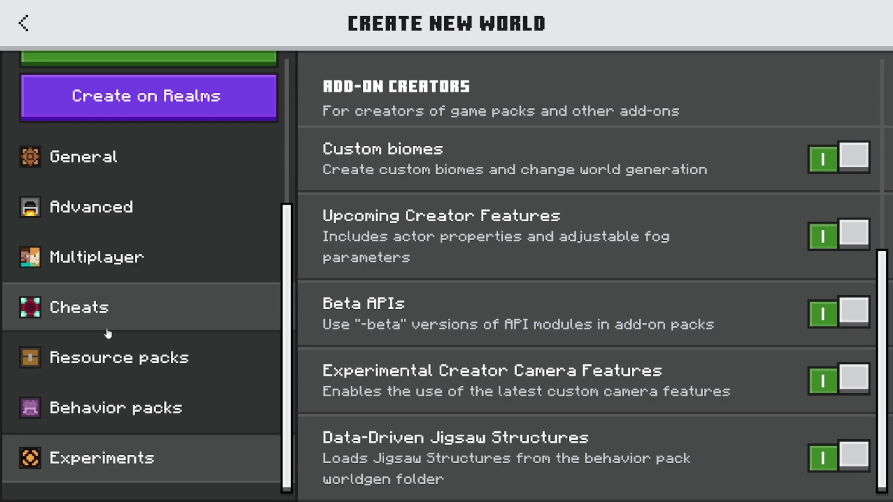
Activate Capybara Addon BP under Behavior packs and confirm it appears in the Active list.
left_click(112, 401)
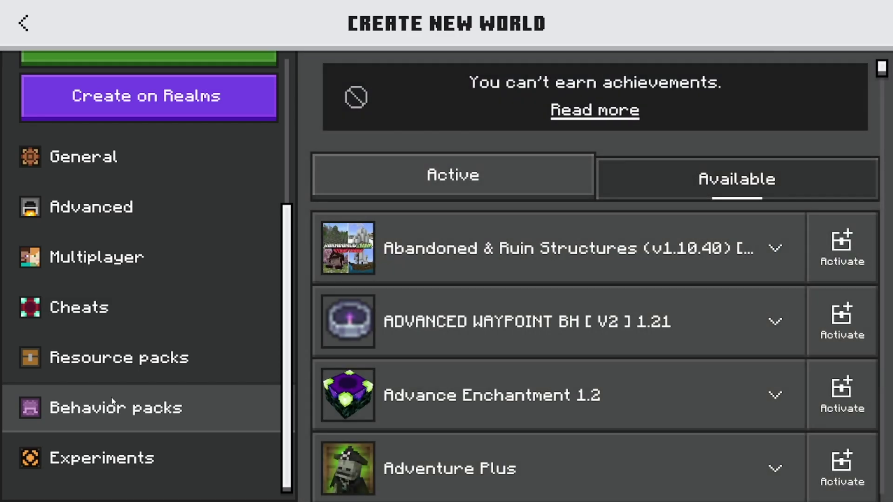
scroll(485, 239, "down", 15)
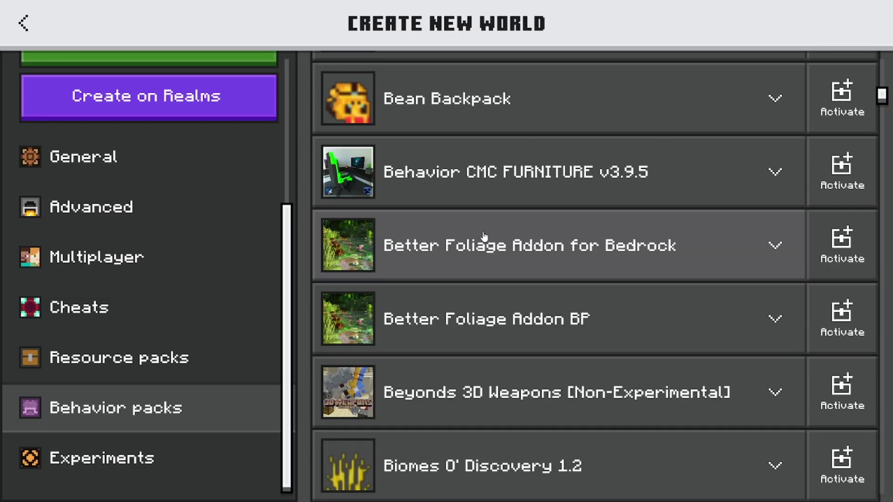
scroll(419, 289, "down", 10)
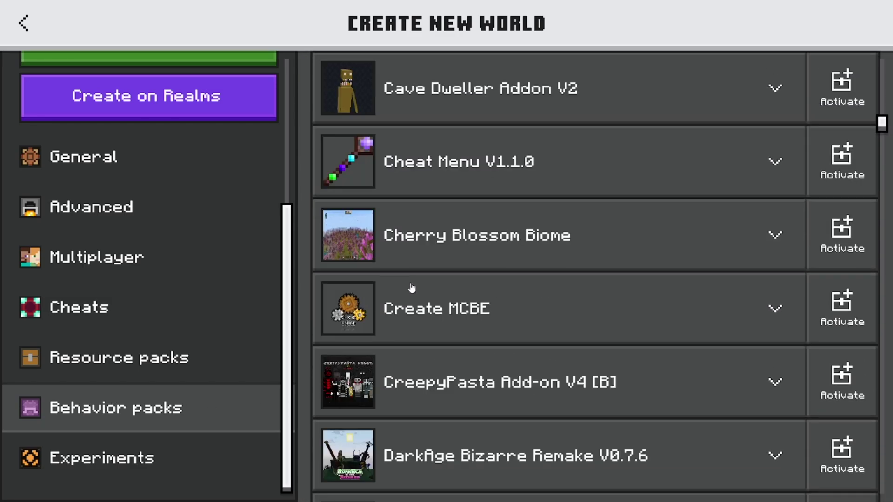
scroll(449, 196, "up", 3)
scroll(484, 218, "up", 2)
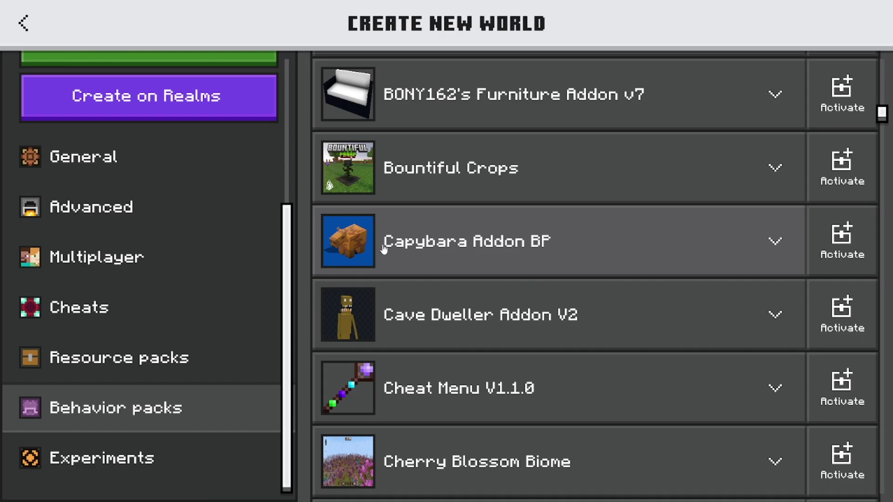
left_click(845, 240)
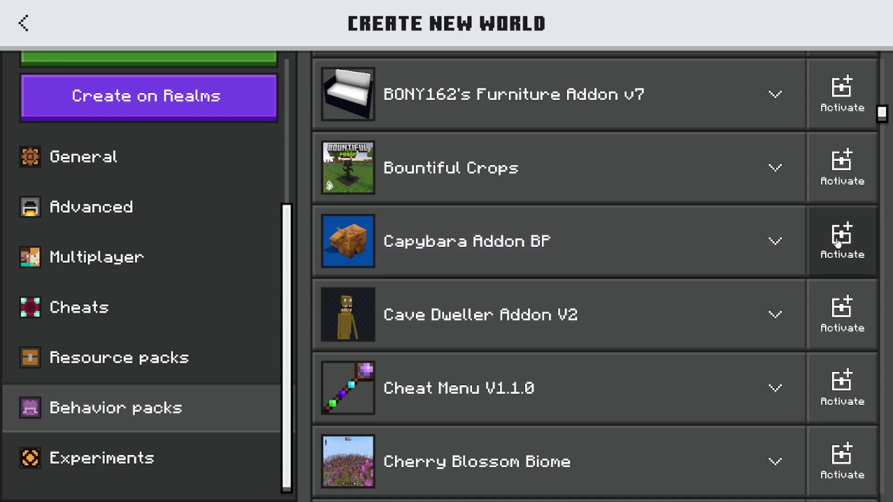
scroll(592, 235, "up", 15)
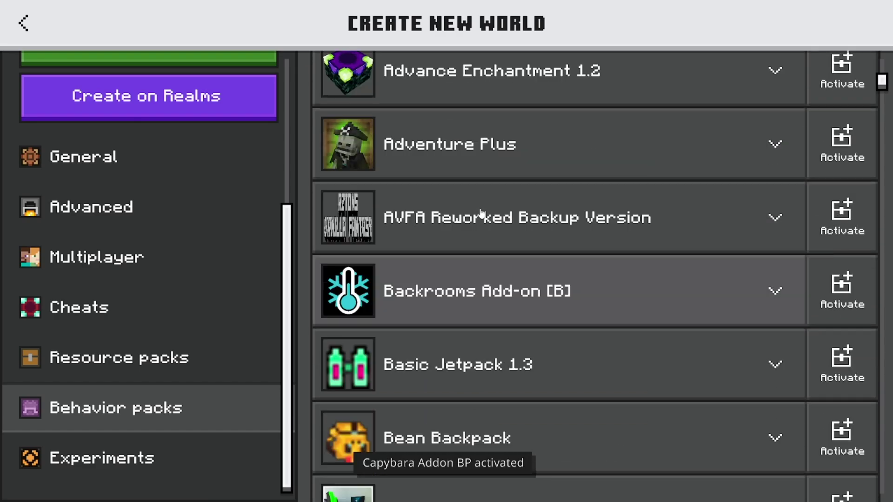
scroll(475, 217, "up", 3)
left_click(444, 192)
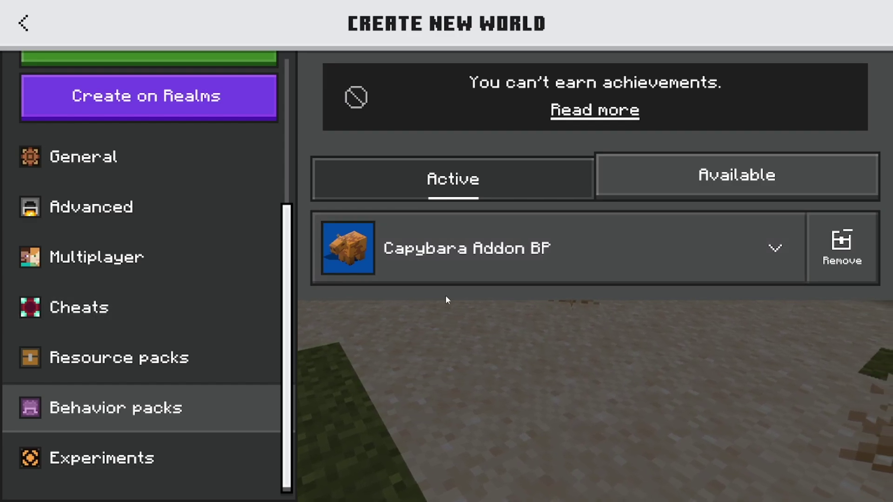
Check Capybara Addon RP is active in Resource packs, browse Available packs, then return to Active.
left_click(172, 370)
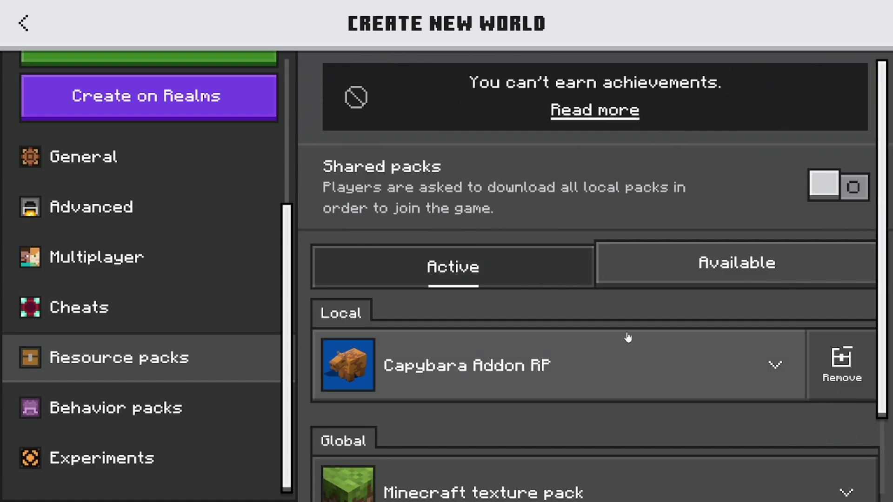
scroll(649, 359, "down", 2)
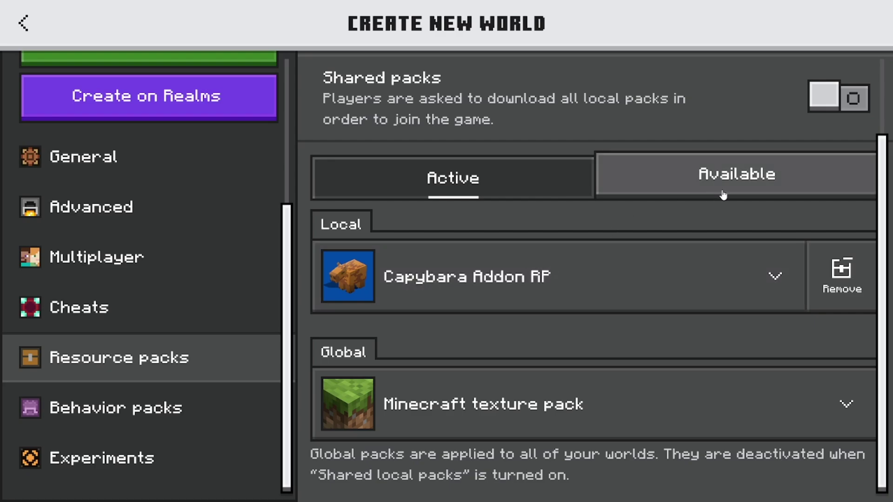
left_click(739, 186)
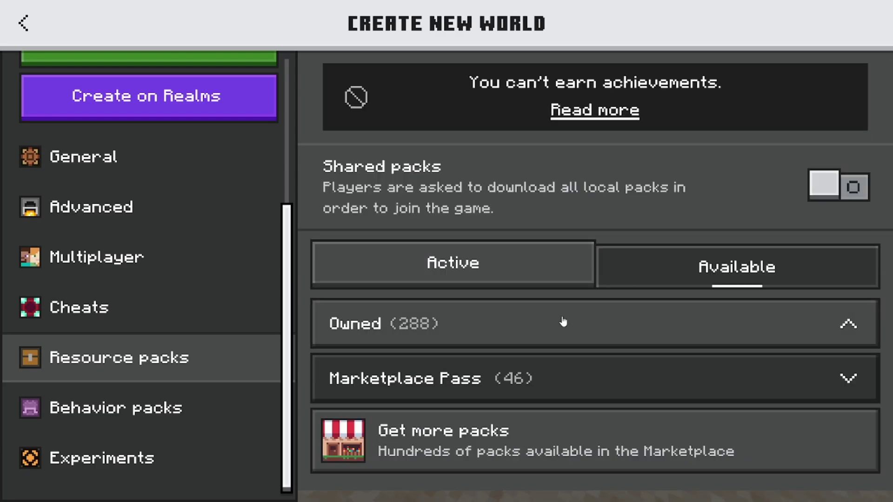
scroll(472, 377, "down", 5)
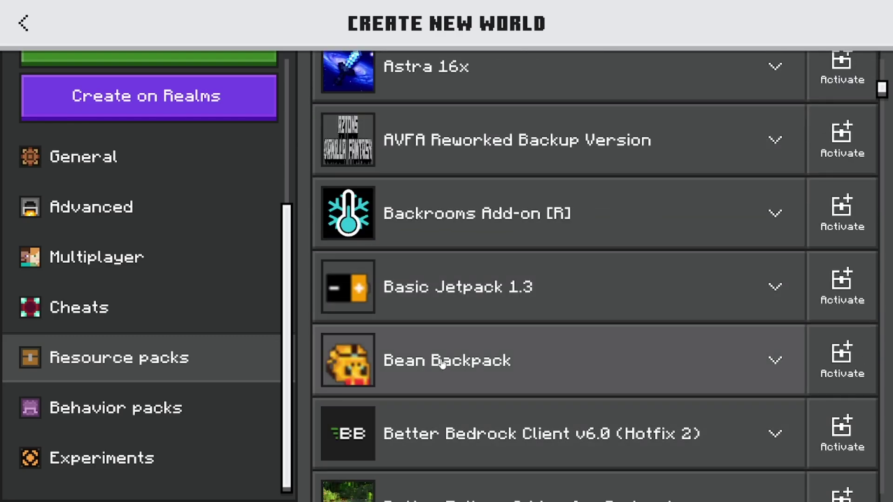
scroll(442, 364, "up", 6)
scroll(445, 350, "up", 5)
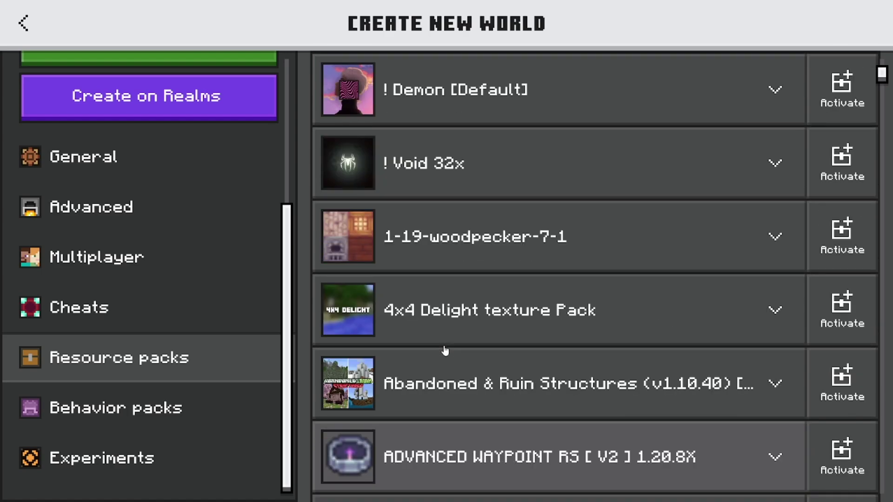
scroll(446, 351, "up", 4)
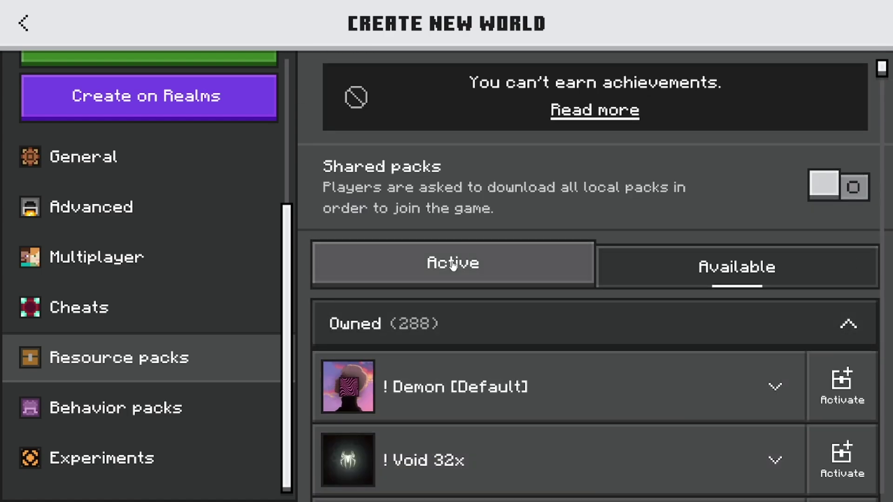
left_click(453, 264)
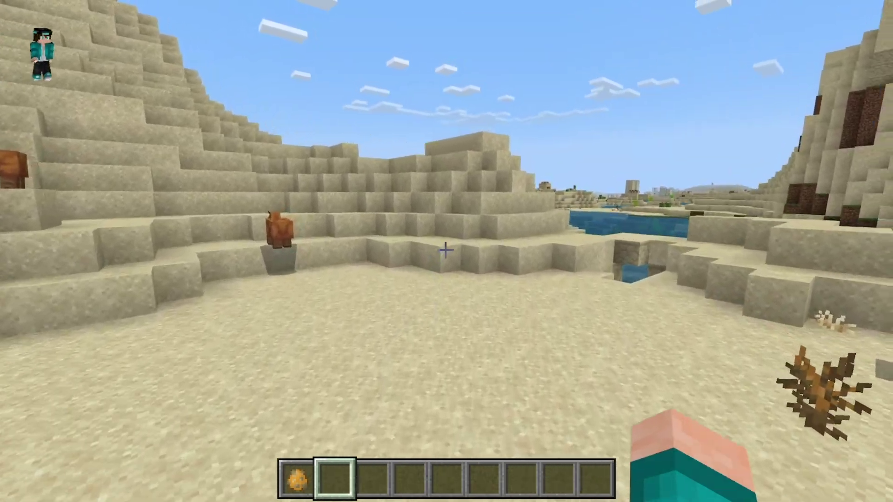
Switch on Activate Cheats in the world's game settings and resume play.
key("Escape")
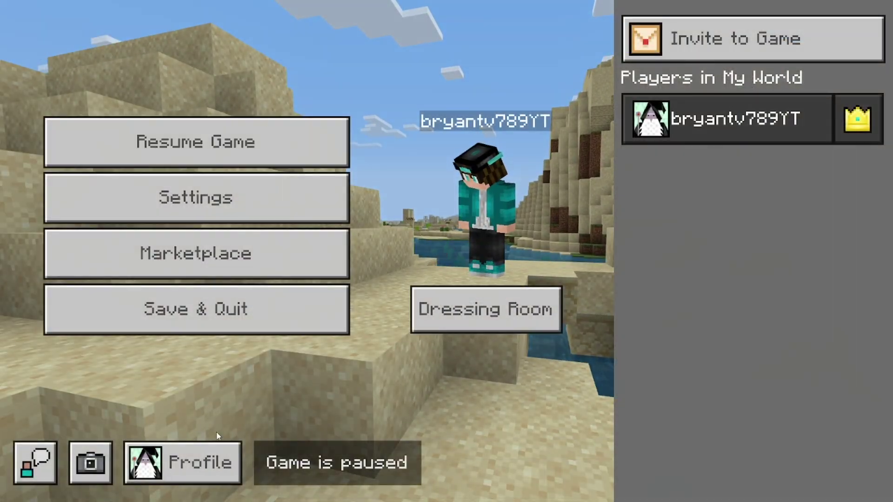
key("Escape")
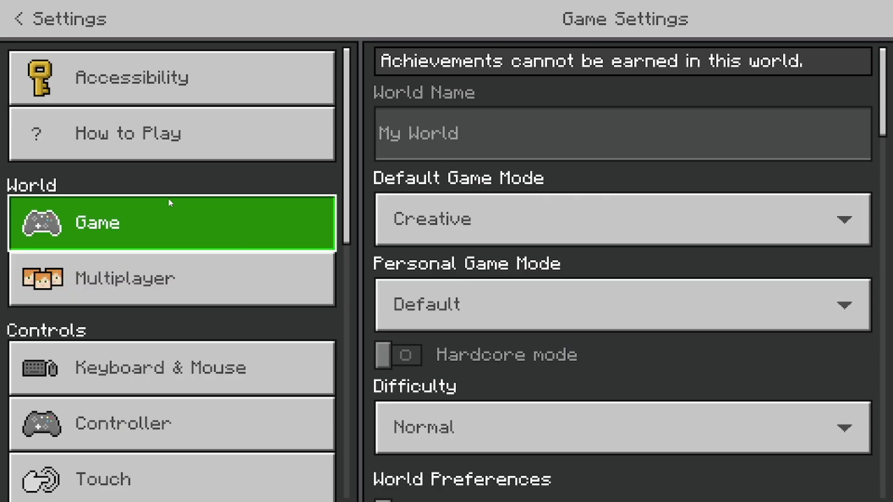
scroll(579, 241, "down", 10)
scroll(570, 250, "down", 15)
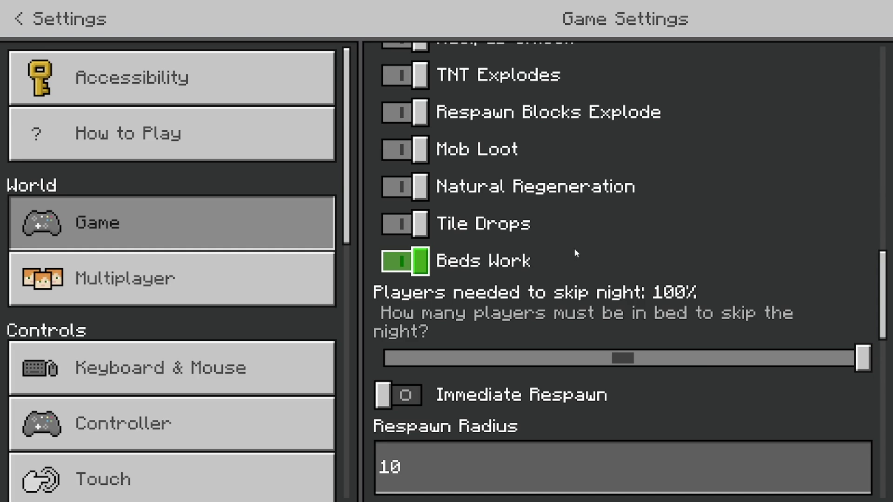
scroll(574, 249, "down", 5)
left_click(574, 256)
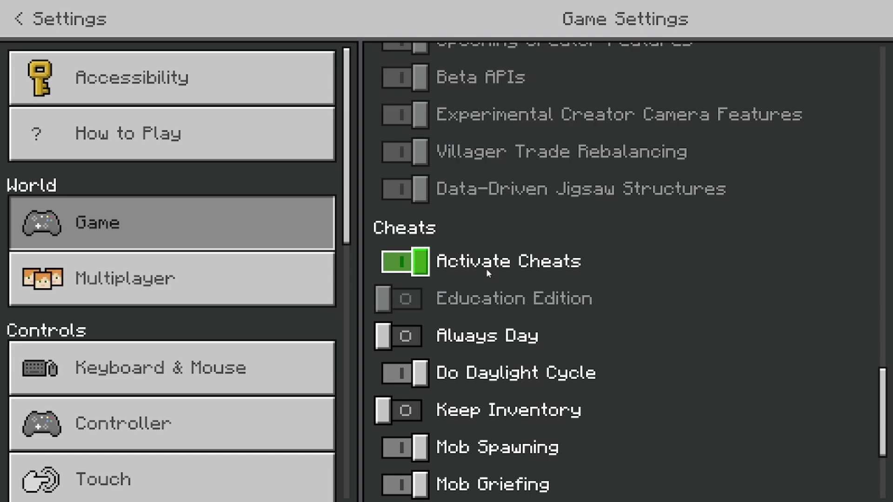
scroll(487, 269, "up", 20)
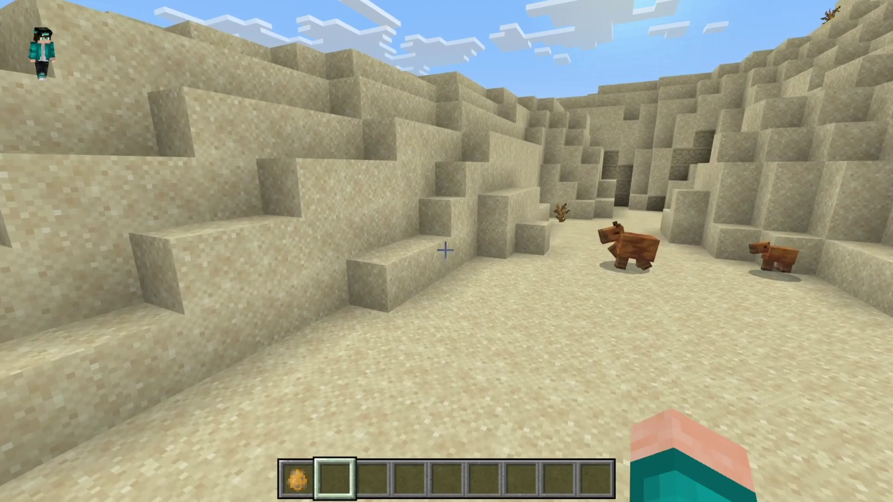
key("w")
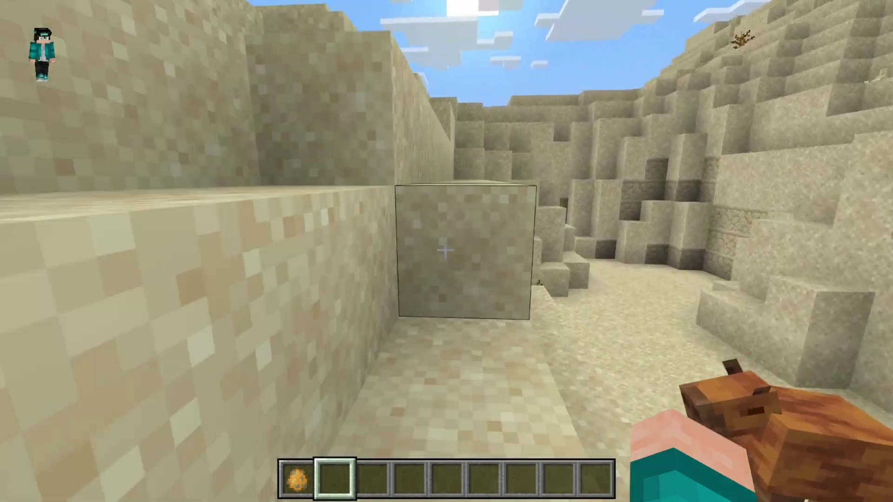
key("s")
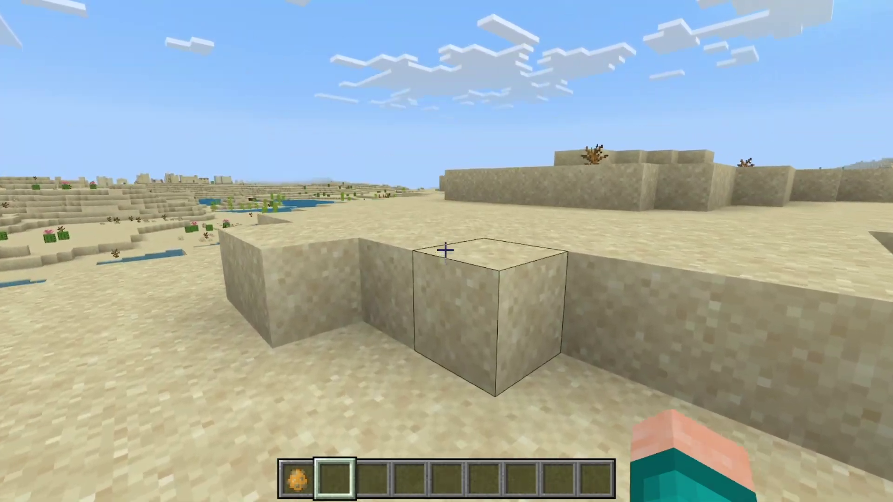
key("e")
left_click(658, 86)
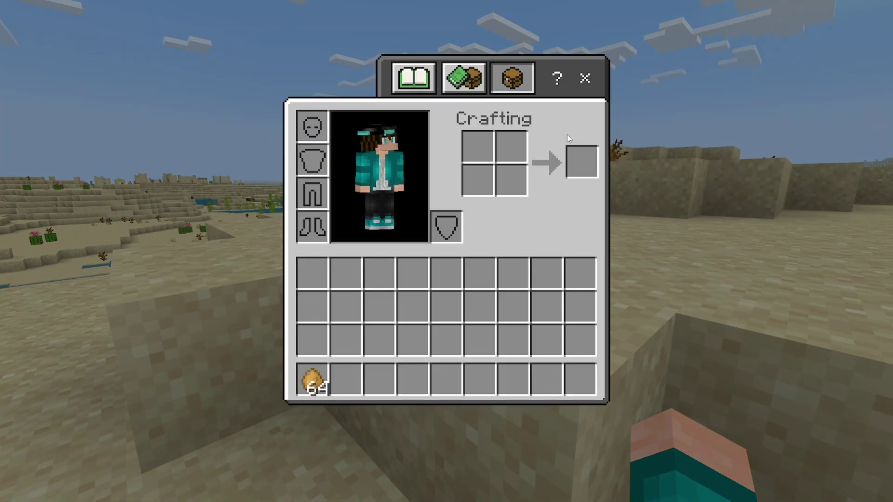
left_click(478, 91)
left_click(382, 150)
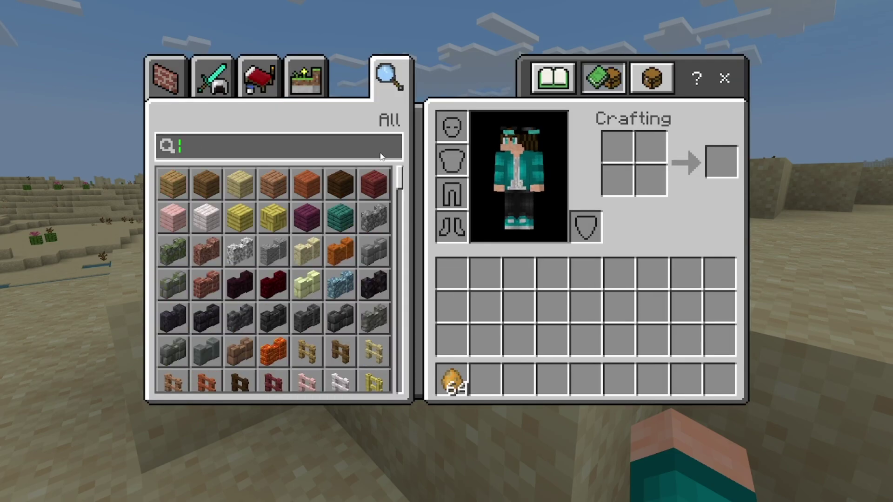
left_click(600, 80)
scroll(535, 226, "down", 15)
scroll(535, 226, "down", 20)
scroll(514, 221, "down", 20)
key("Escape")
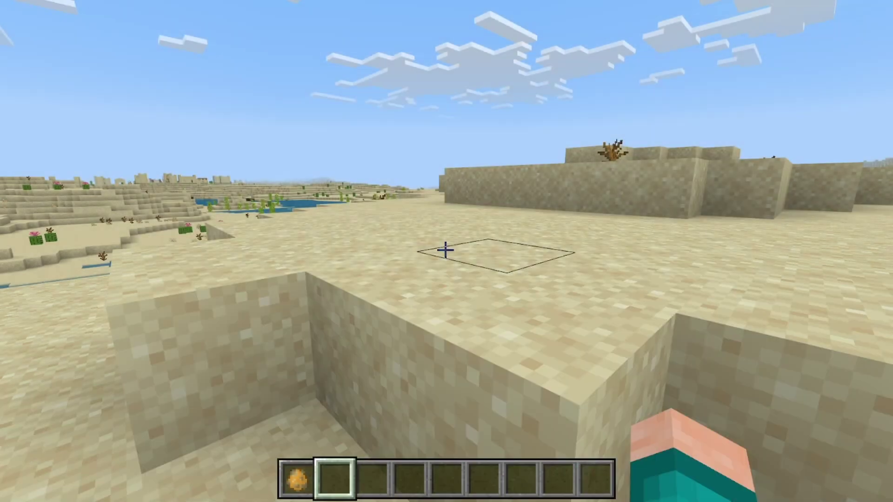
key("w")
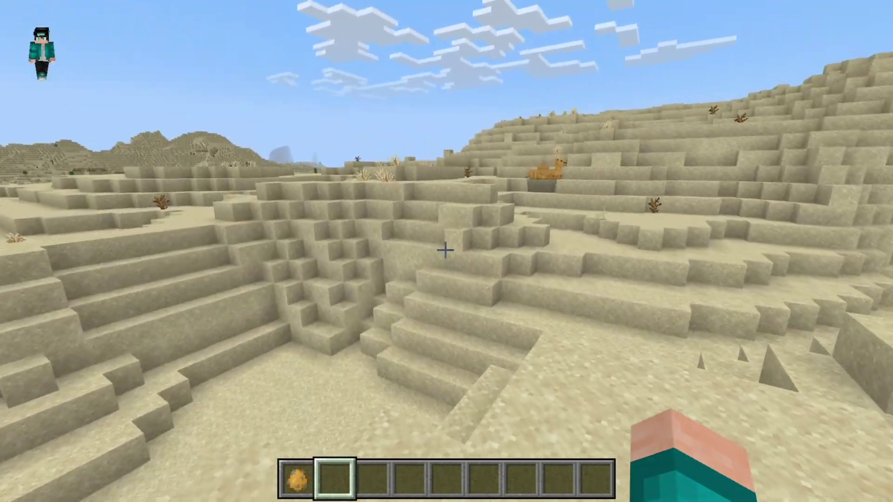
In chat, check '/give @p cap' suggests the capybara spawn egg, then write '/function start'.
type("t")
type("/f")
key("BackSpace")
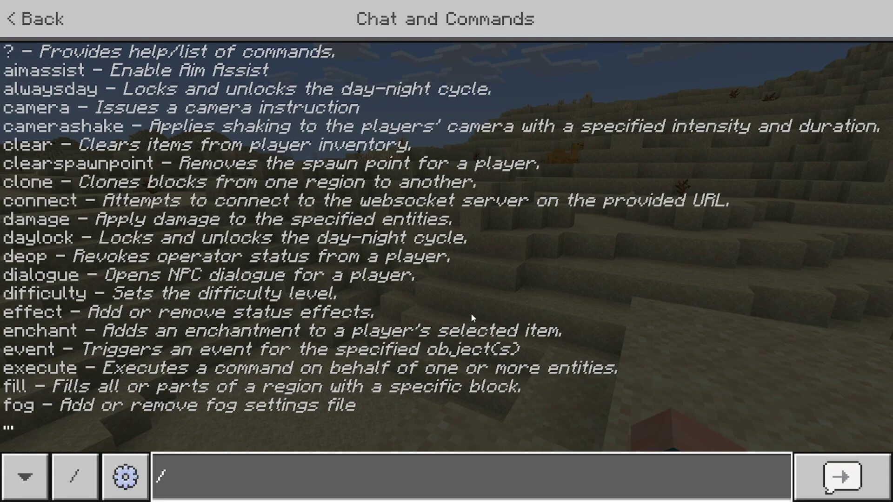
type("give @p ")
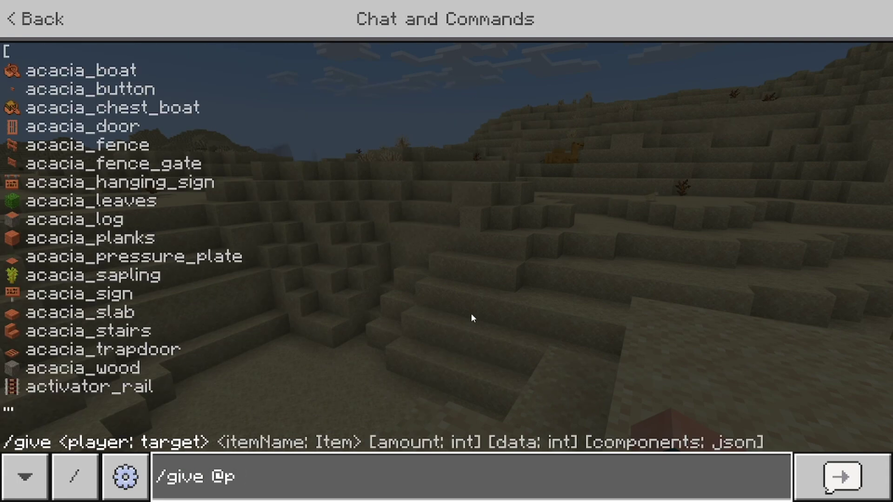
type("cap")
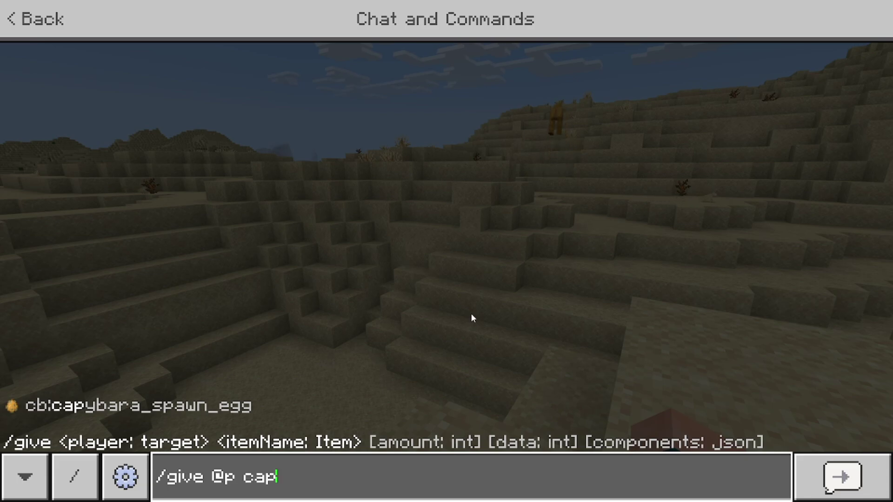
key("BackSpace")
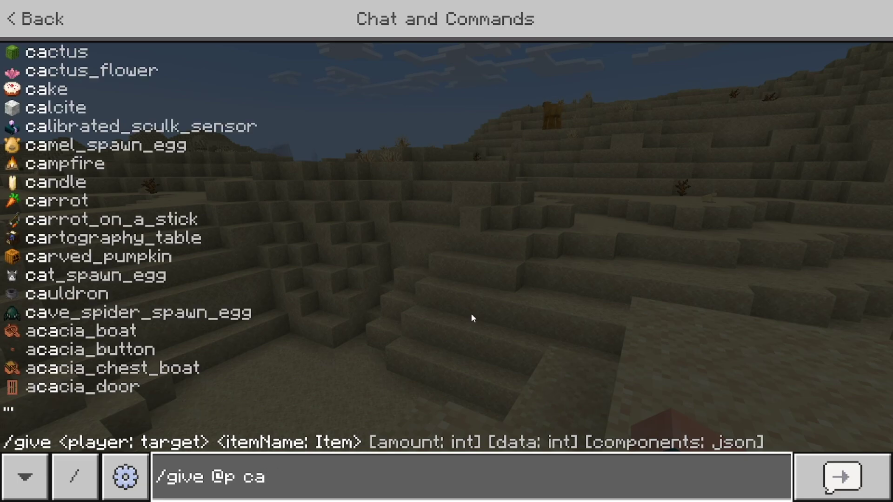
key("BackSpace")
key("BackSpace")
key("BackSpace")
key("BackSpace")
key("BackSpace")
key("BackSpace")
key("BackSpace")
key("BackSpace")
key("BackSpace")
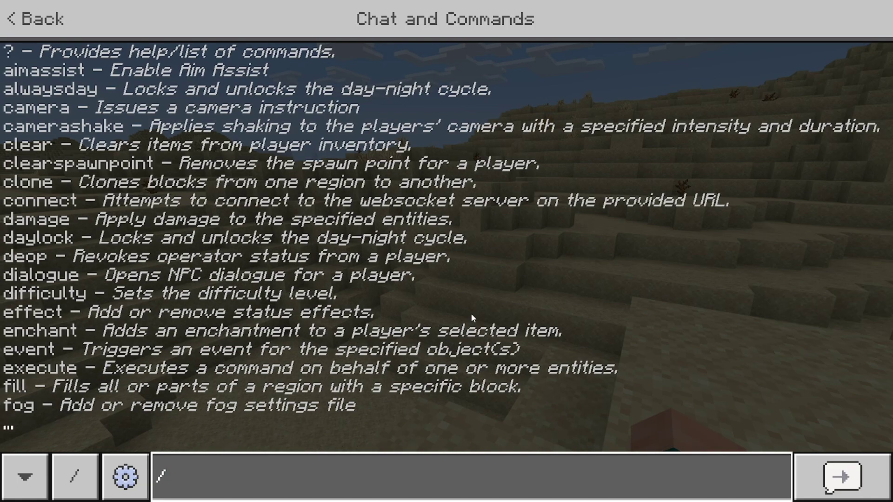
type("function start")
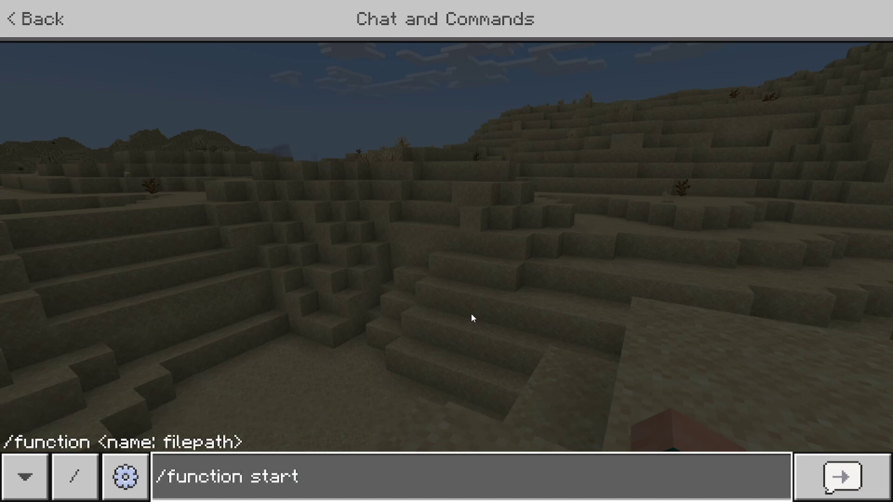
Submit '/function start' to run the start function.
key("Return")
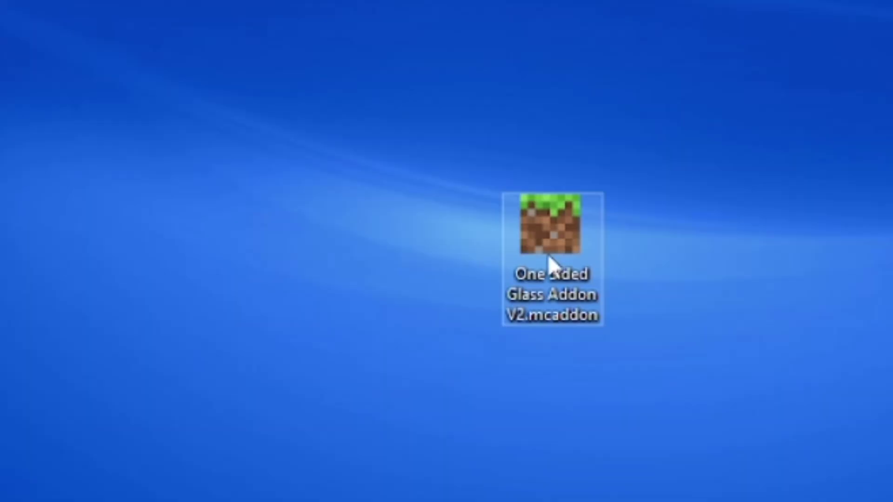
Import the One Sided Glass Addon V2.mcaddon from the desktop into Minecraft.
left_click_drag(582, 253, 476, 253)
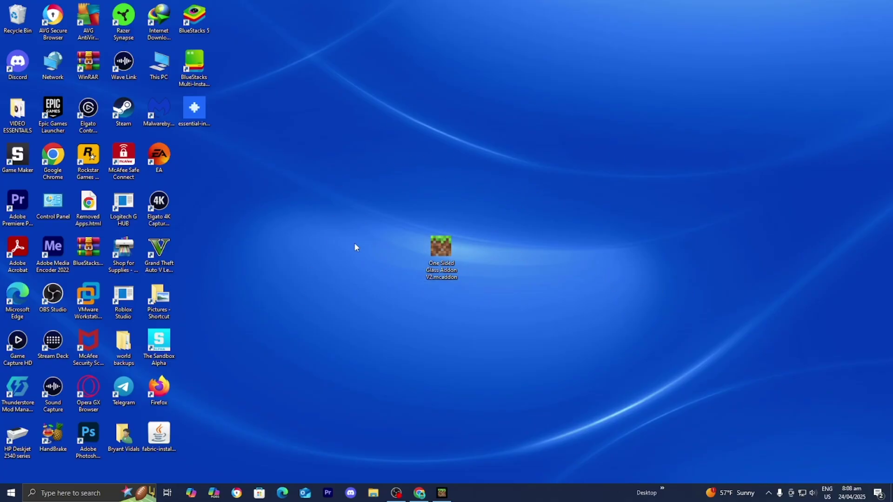
right_click(436, 261)
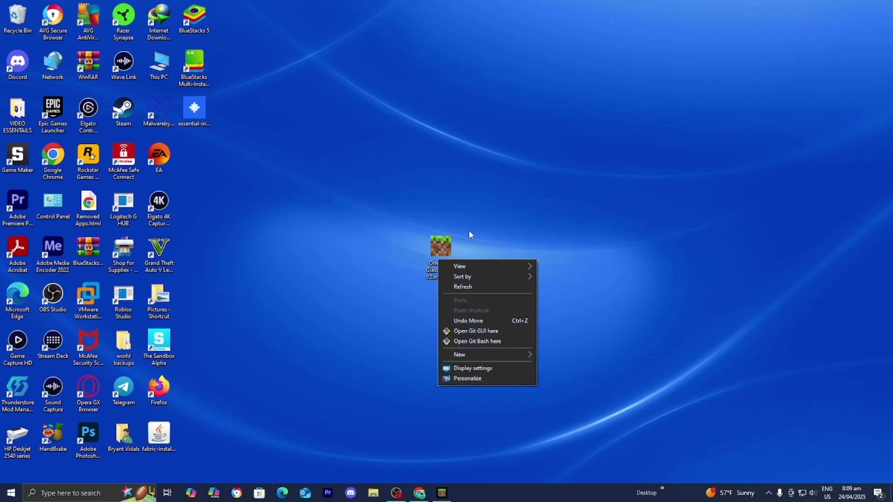
left_click(460, 238)
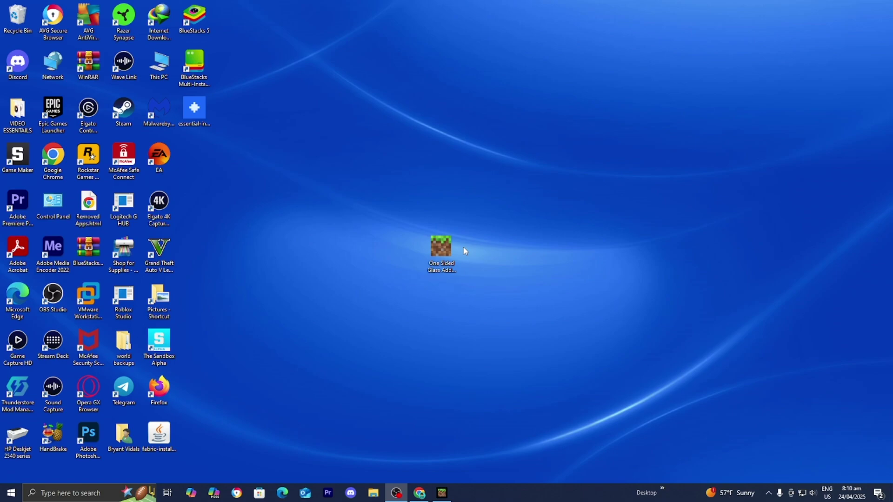
double_click(441, 247)
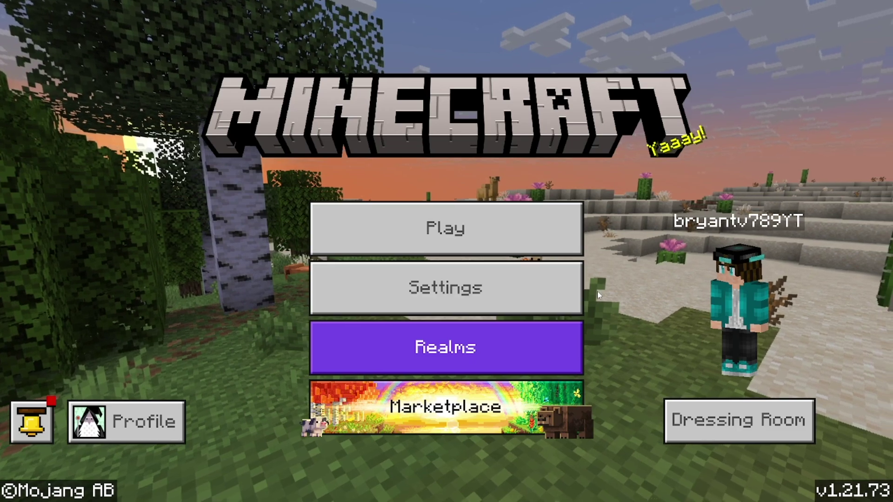
Go to the Storage section of Minecraft's settings.
left_click(530, 302)
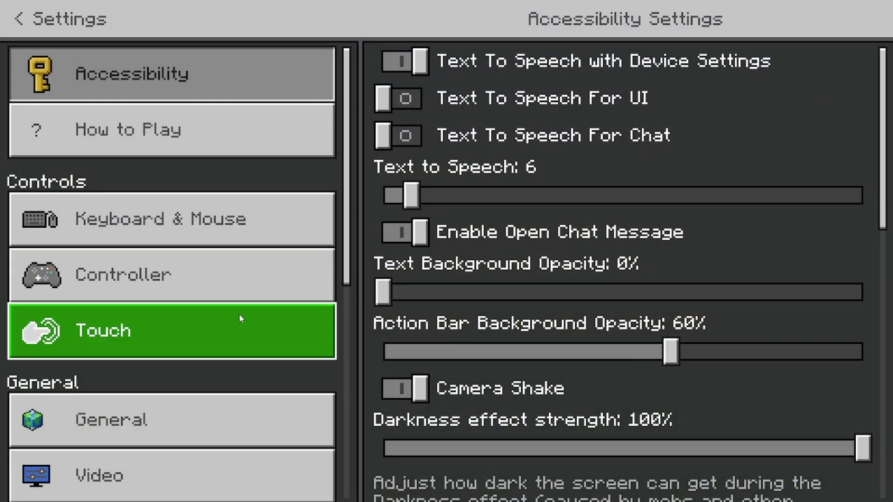
scroll(234, 318, "down", 5)
scroll(228, 321, "down", 5)
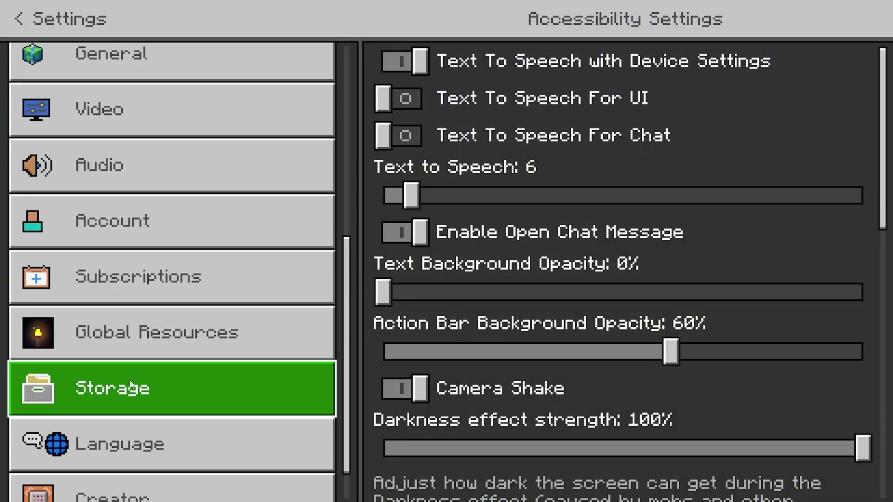
left_click(130, 386)
scroll(542, 387, "down", 1)
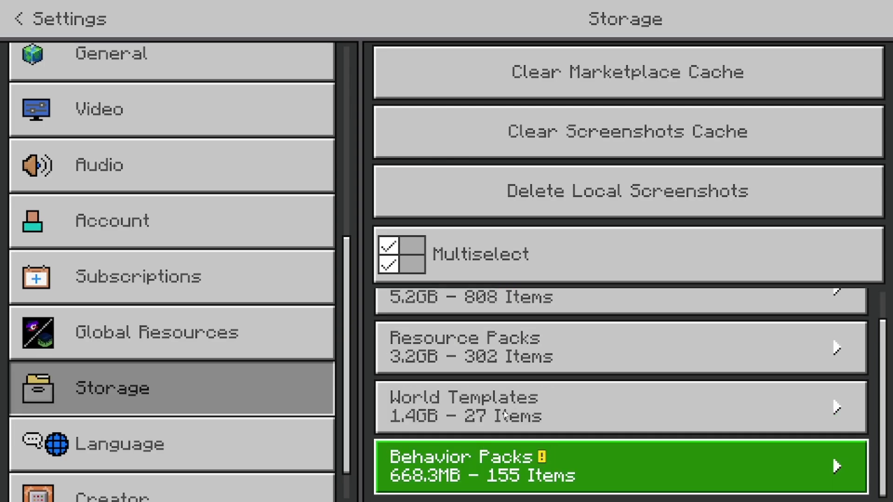
Expand Behavior Packs (668.3MB, 155 items) and browse the installed packs.
left_click(605, 467)
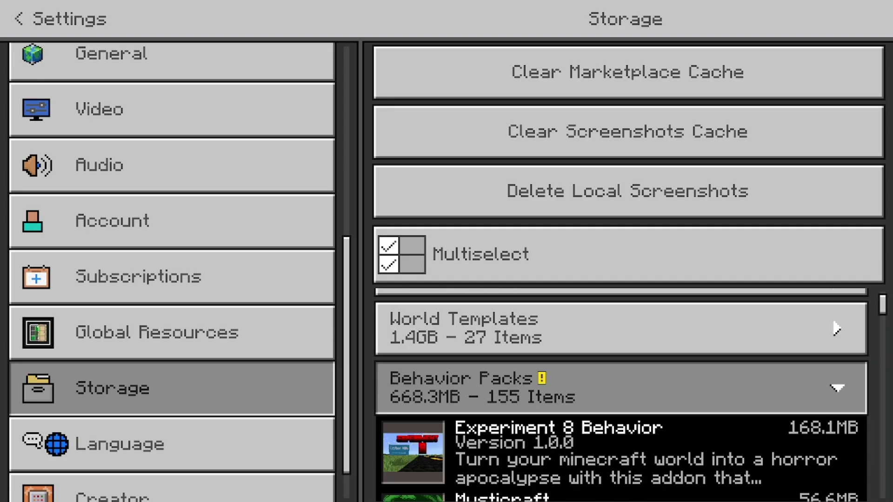
scroll(535, 363, "down", 6)
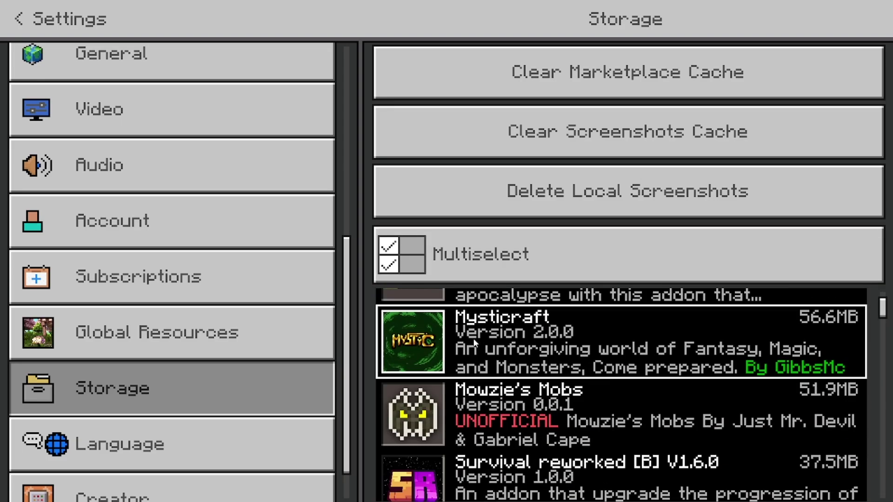
scroll(534, 398, "down", 5)
scroll(536, 386, "up", 5)
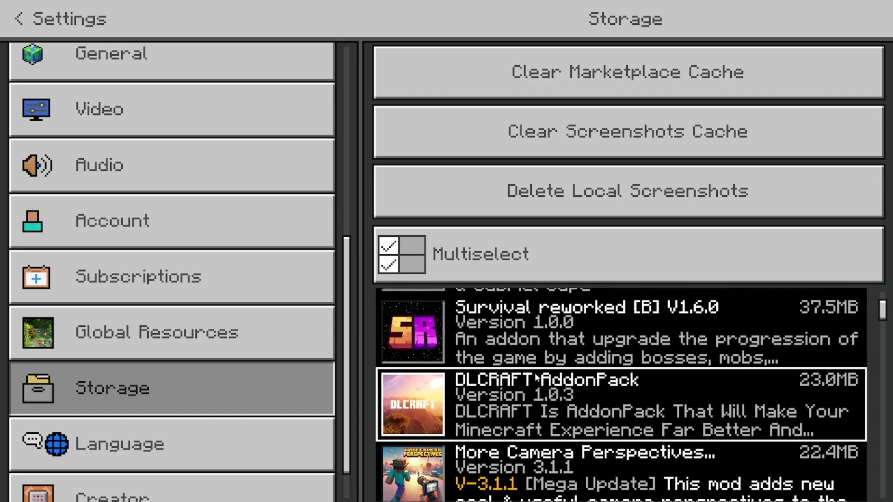
scroll(537, 376, "down", 10)
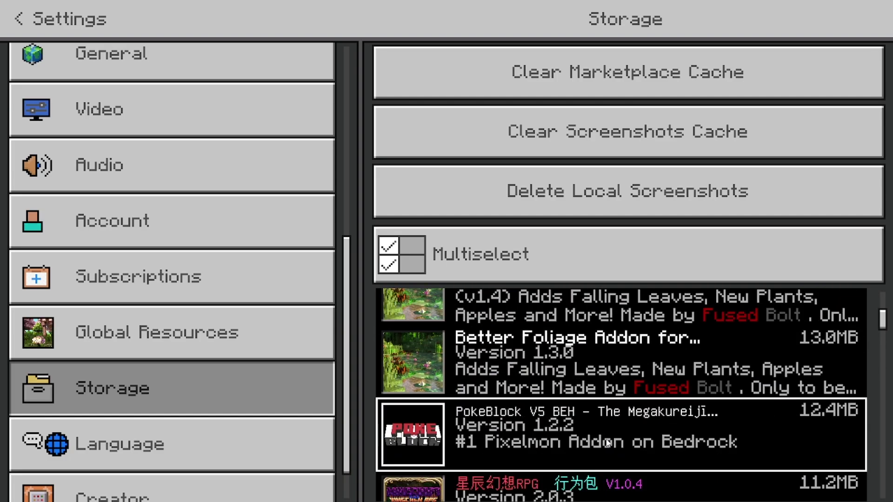
scroll(598, 448, "down", 15)
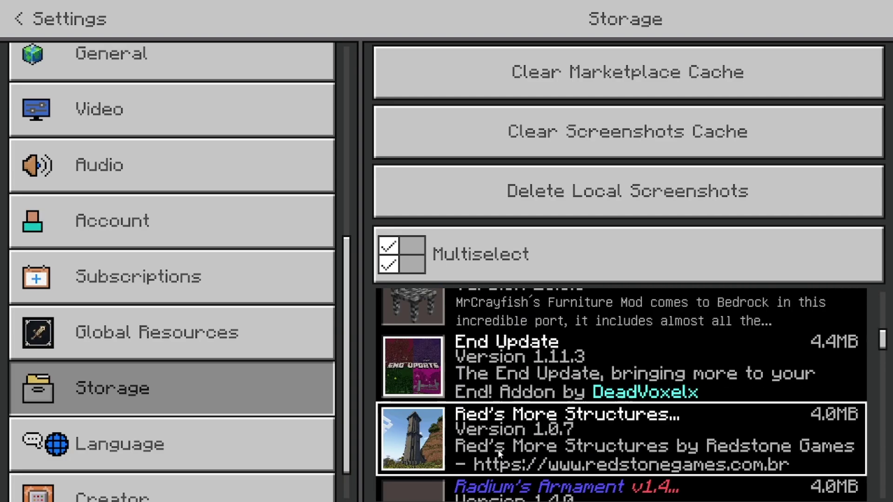
scroll(480, 445, "down", 15)
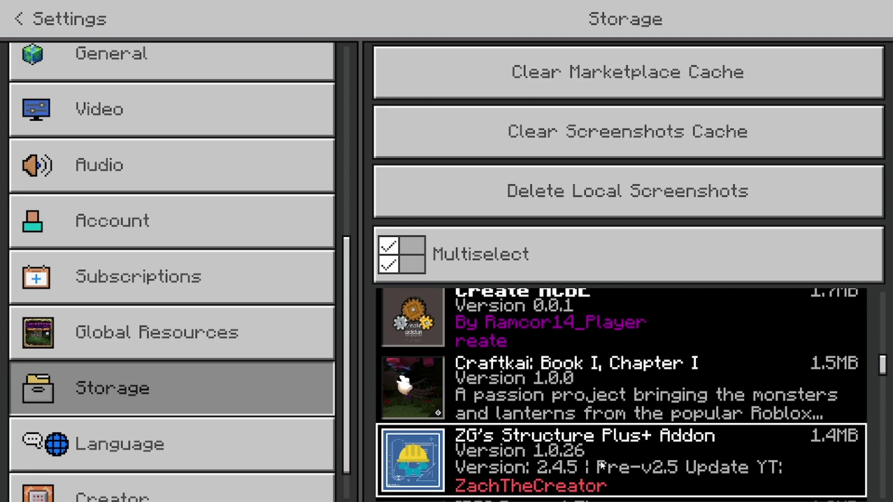
scroll(591, 464, "down", 15)
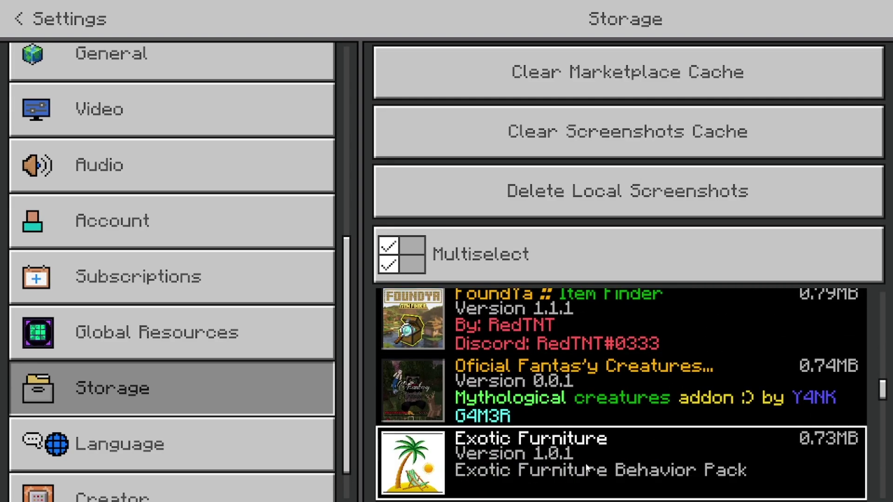